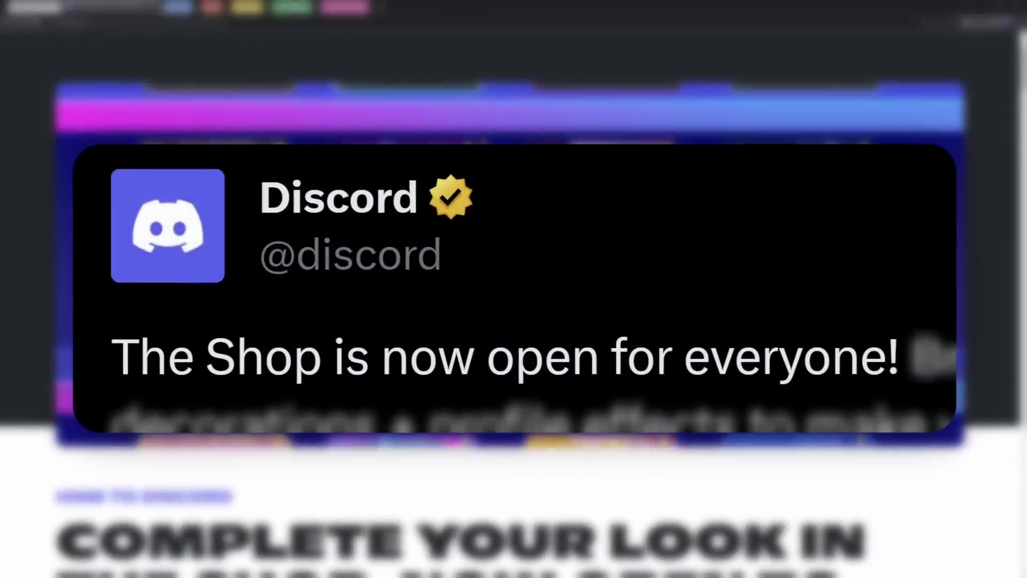
# Browse the Discord Shop's Winter Wonderland and Fantasy items, examining the avatar decorations, profile effects and prices.
pyautogui.scroll(-2, 655, 476)
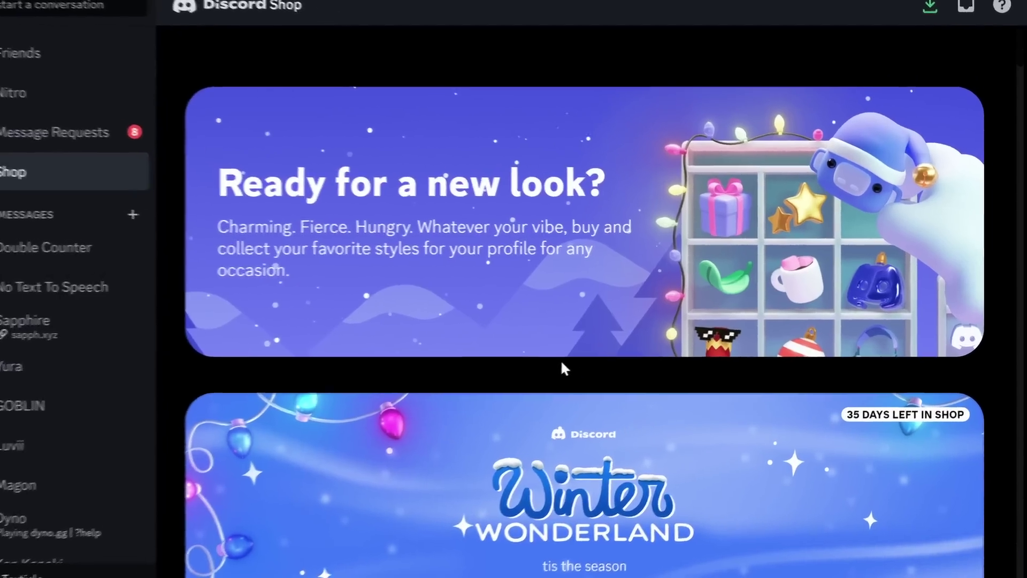
pyautogui.scroll(-5, 615, 369)
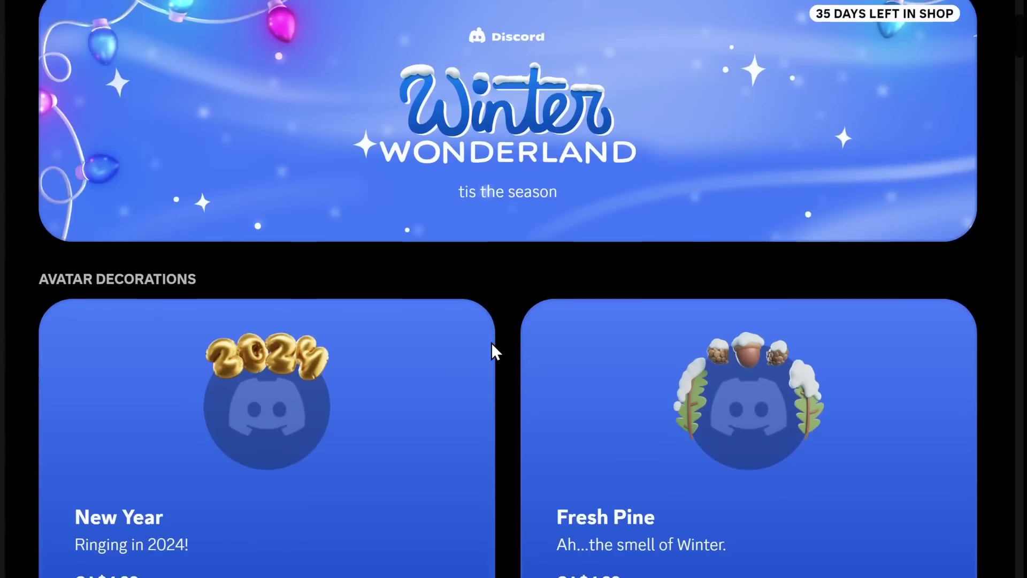
pyautogui.scroll(-4, 491, 343)
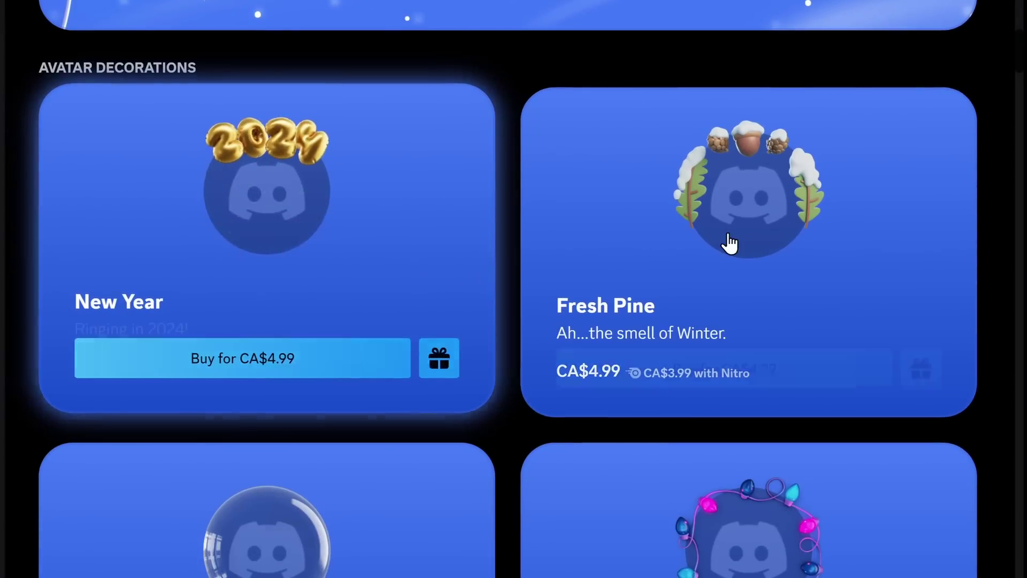
pyautogui.scroll(-5, 509, 509)
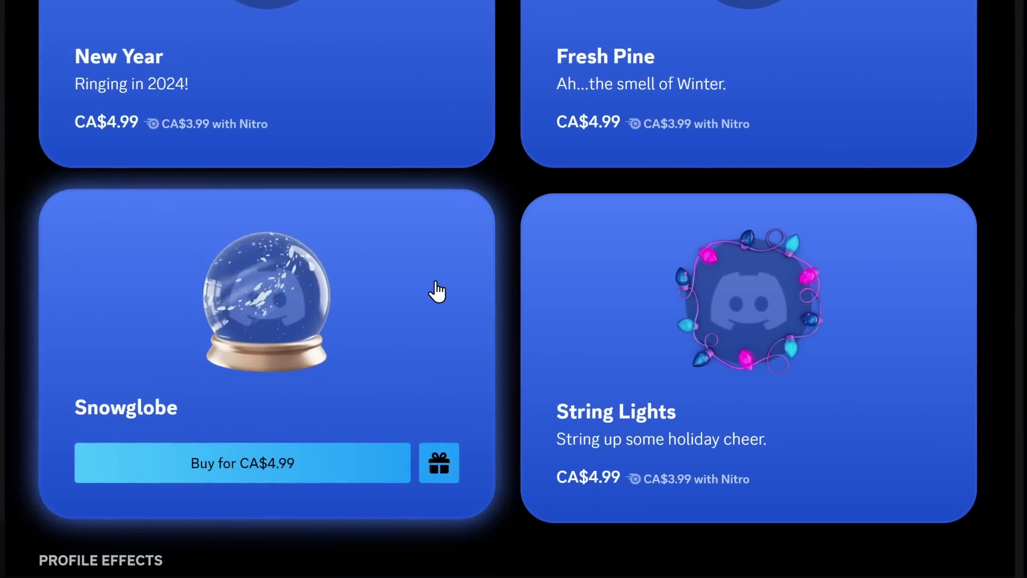
pyautogui.scroll(-8, 437, 292)
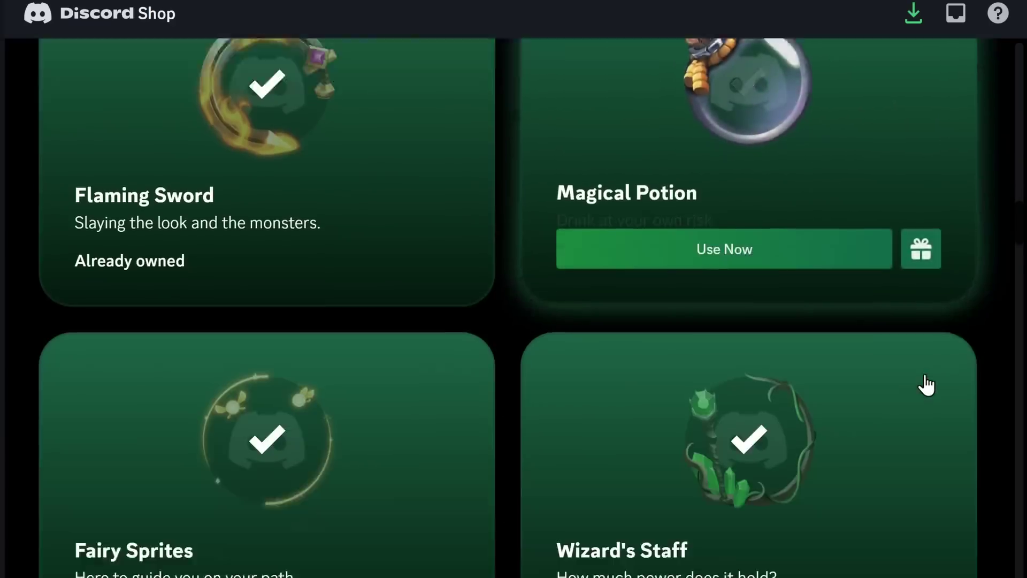
pyautogui.scroll(-15, 923, 385)
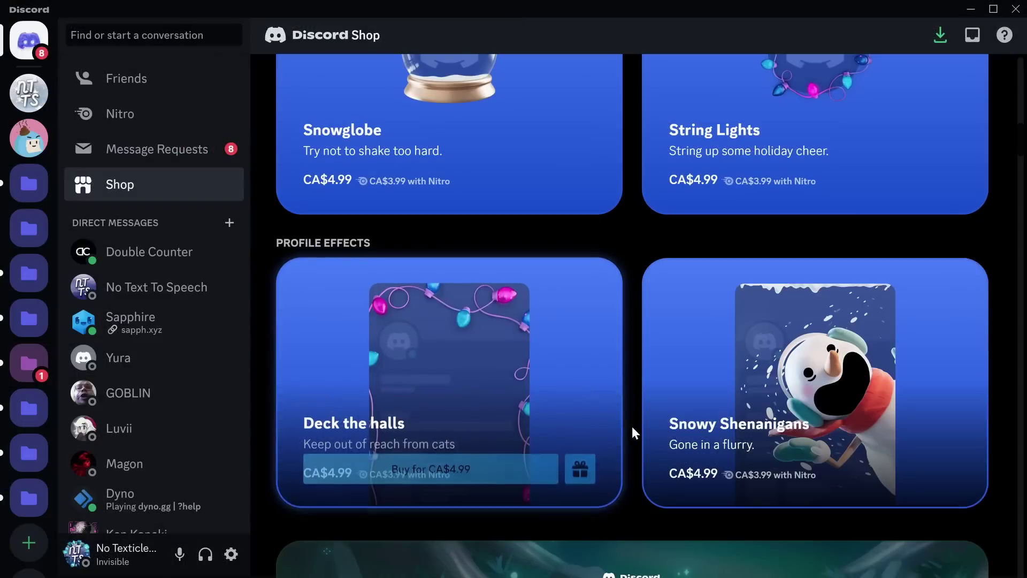
pyautogui.scroll(6, 632, 403)
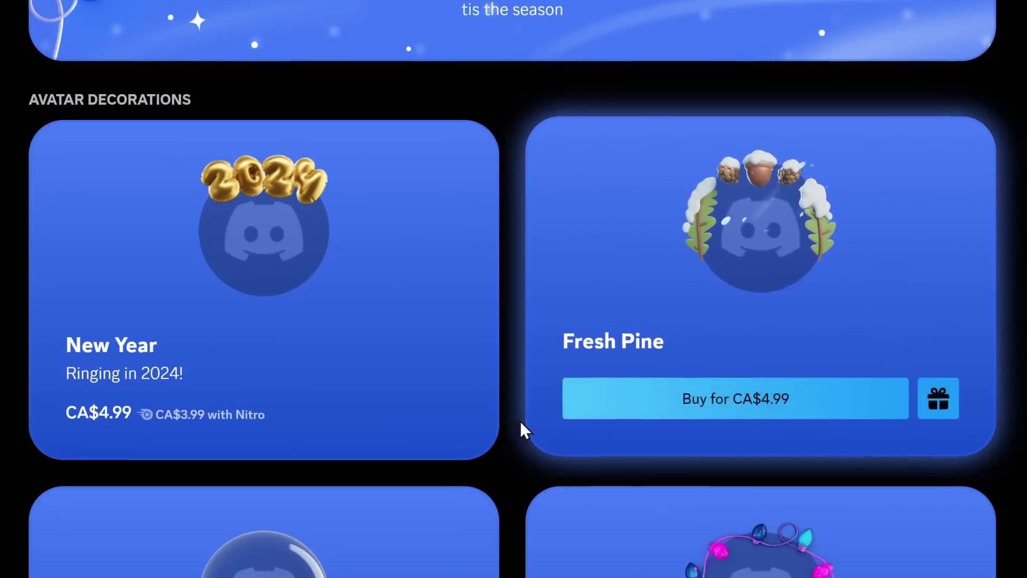
# View the gift form for the New Year avatar decoration, dismiss it, and go to the Deck the halls profile effect's gift option.
pyautogui.moveTo(440, 399)
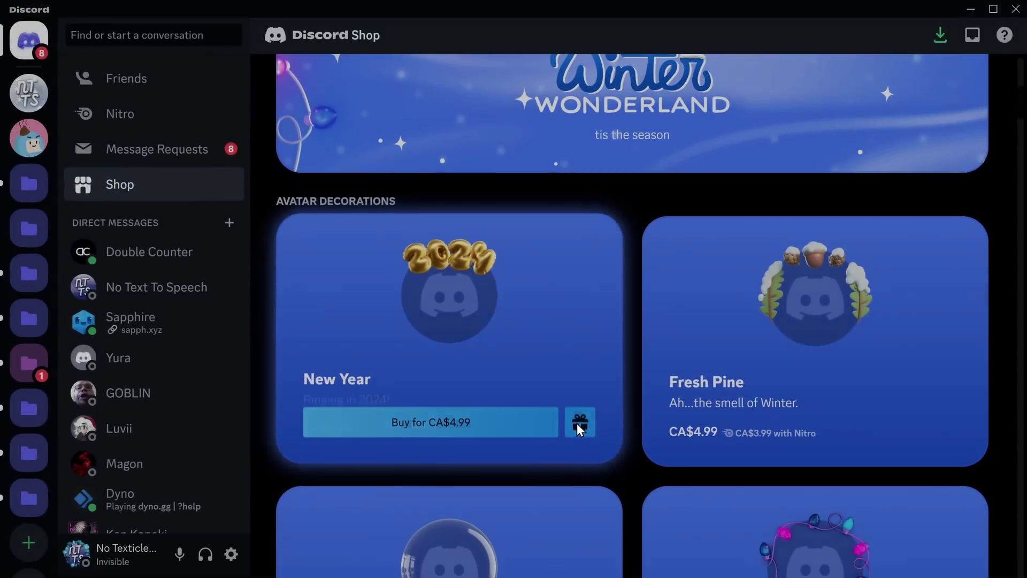
pyautogui.click(765, 444)
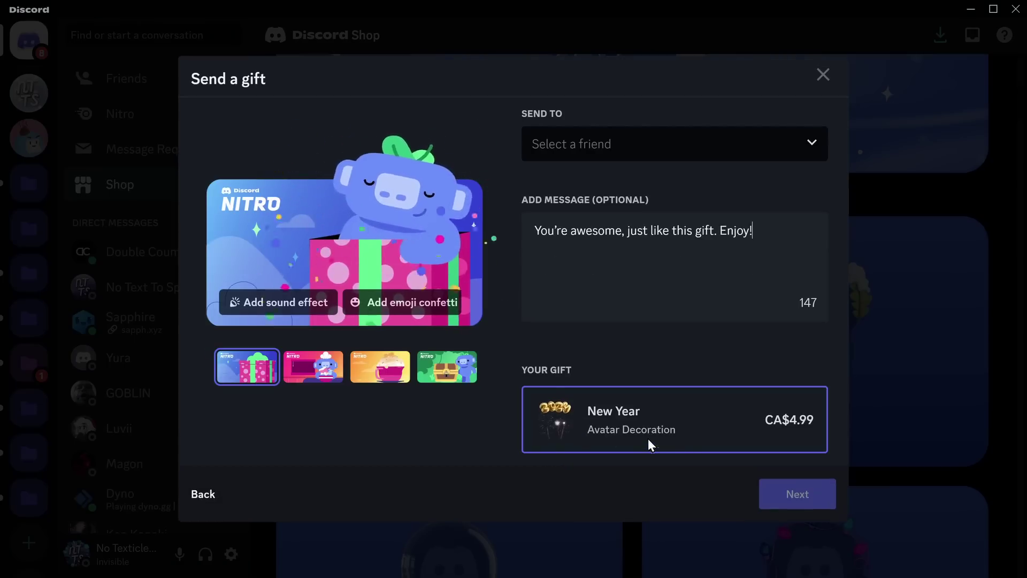
pyautogui.click(899, 408)
pyautogui.scroll(-5, 619, 360)
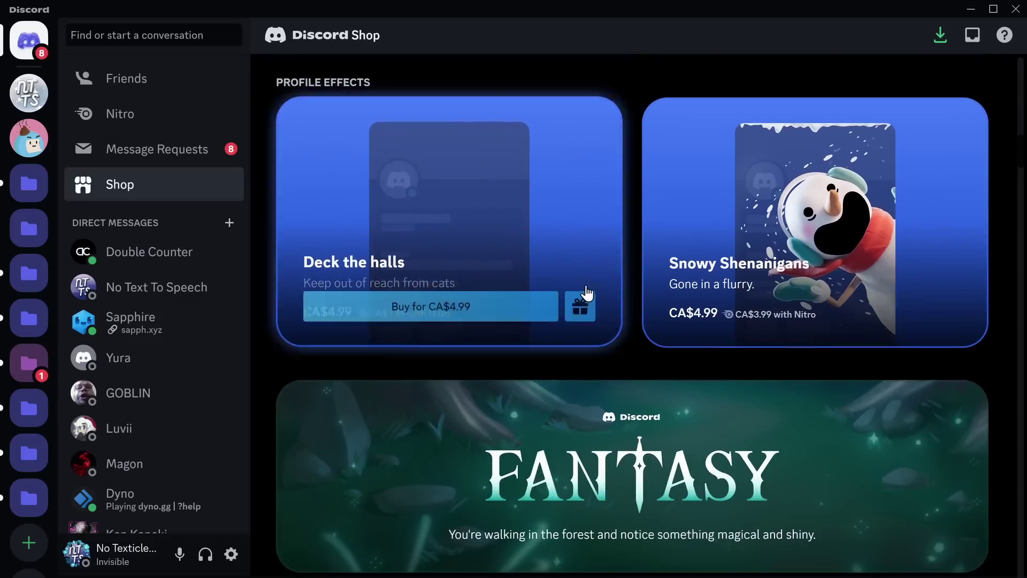
pyautogui.click(938, 310)
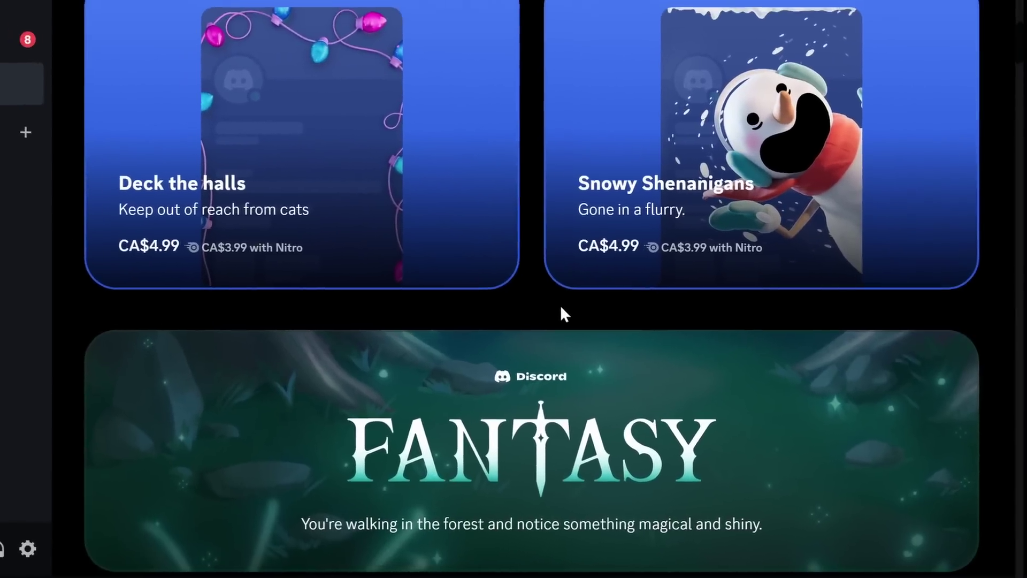
# Look through the remaining shop collections down to the Boost Relic and Cyberspace profile effects.
pyautogui.scroll(-20, 612, 340)
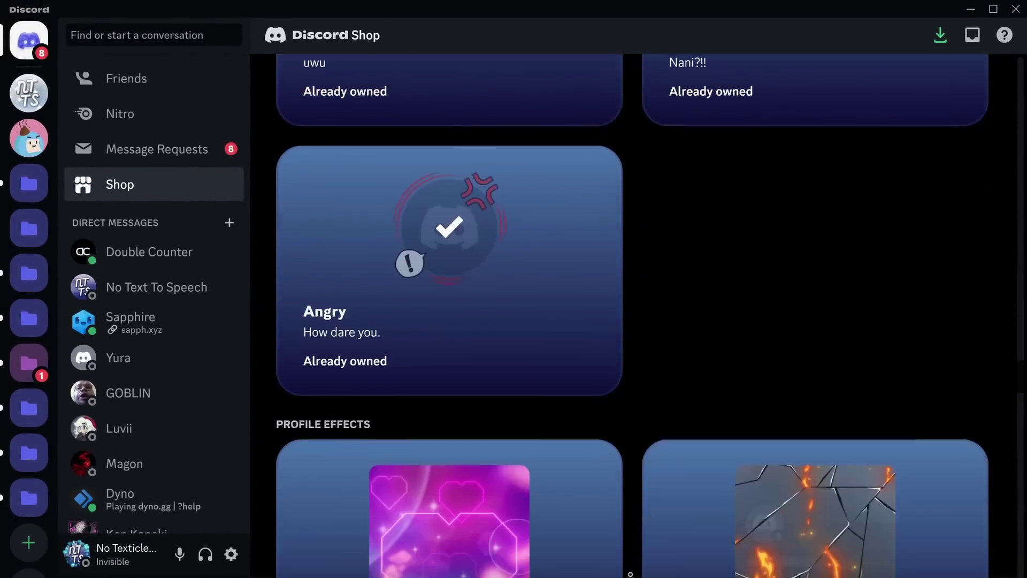
pyautogui.scroll(-20, 662, 501)
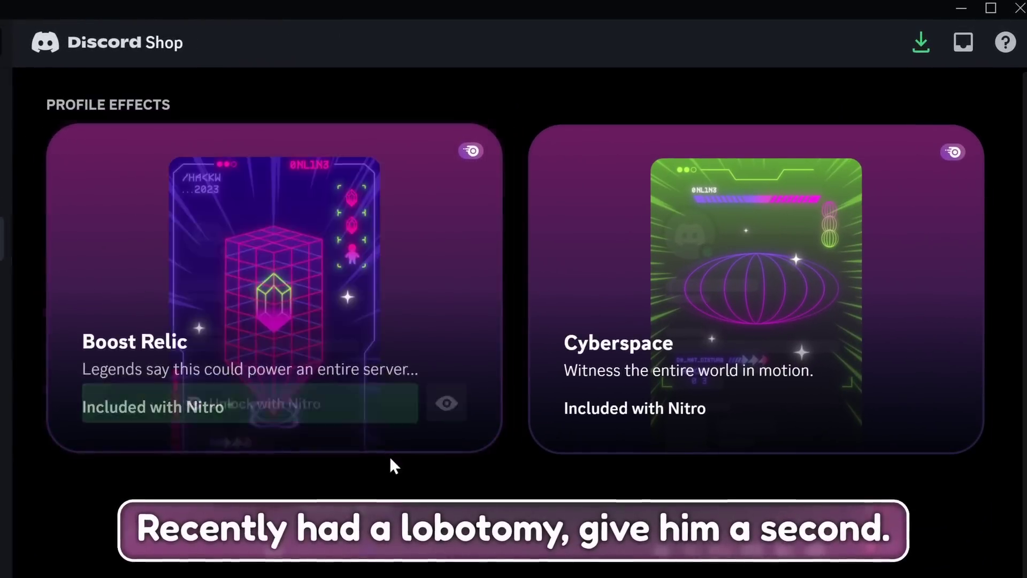
pyautogui.moveTo(381, 458)
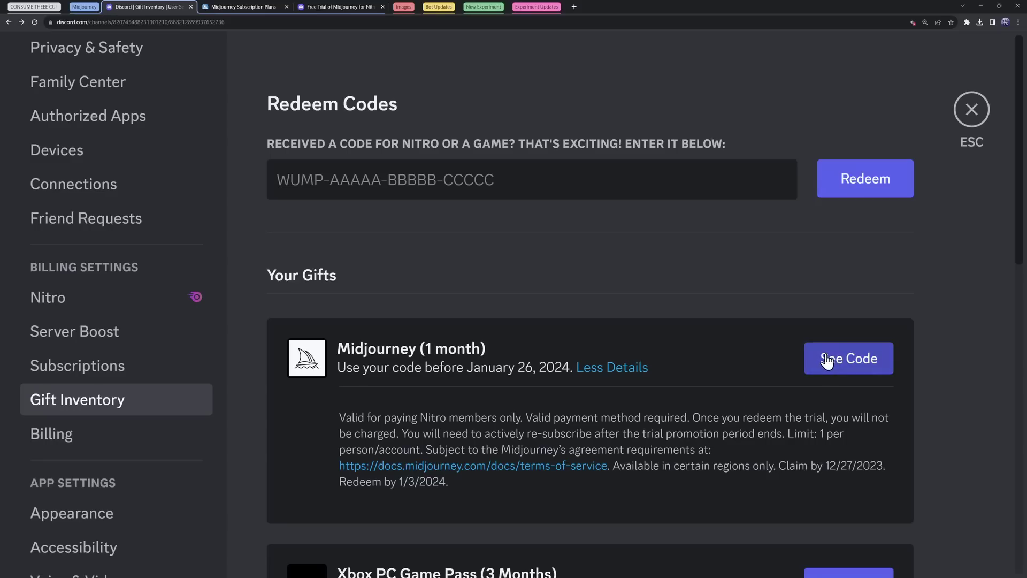
# Reveal the redemption code for the Midjourney (1 month) gift and redeem it.
pyautogui.click(827, 361)
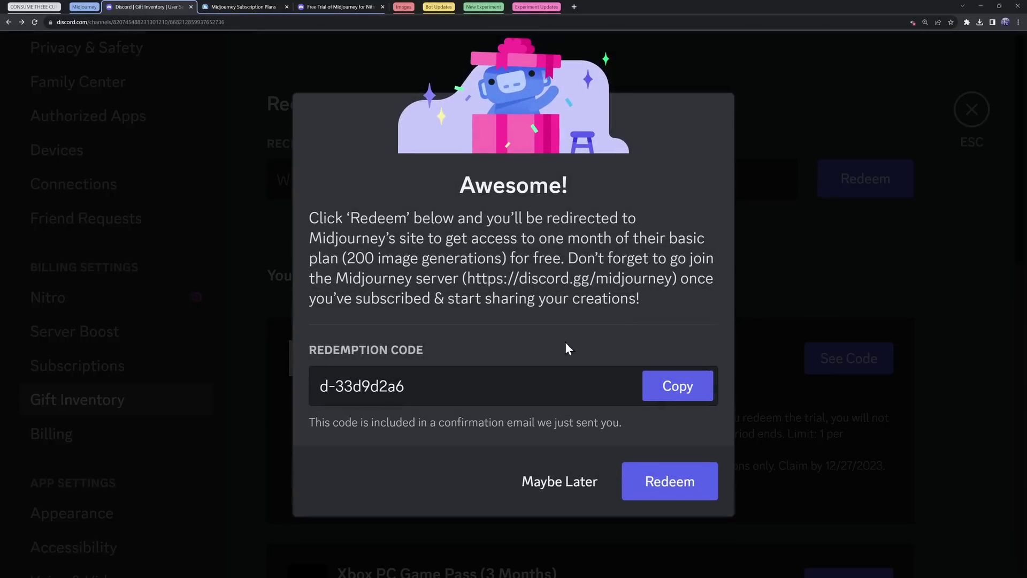
pyautogui.click(670, 478)
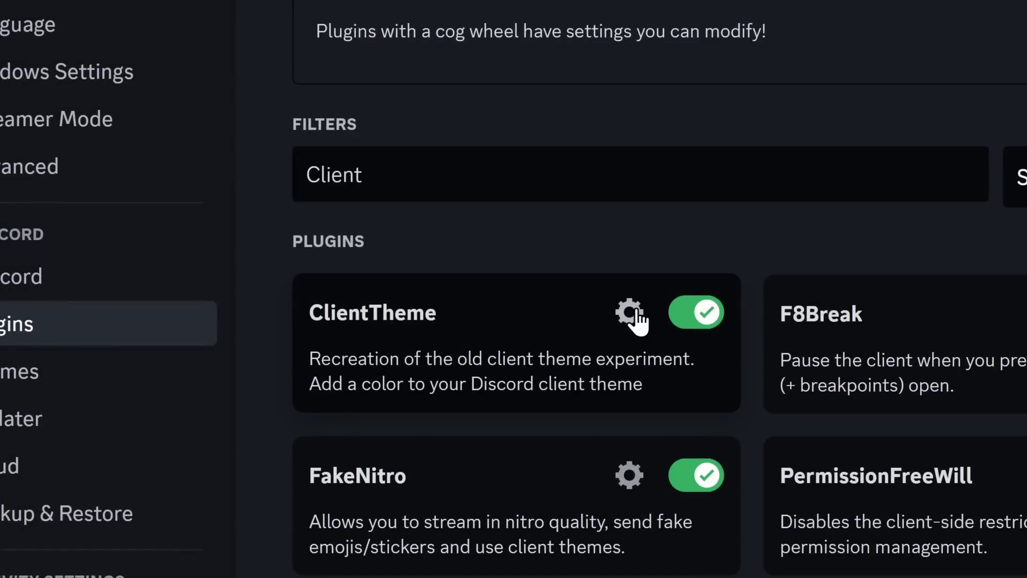
# Set the ClientTheme plugin's theme color to white, leave the settings and highlight messages in the server's general chat.
pyautogui.click(630, 313)
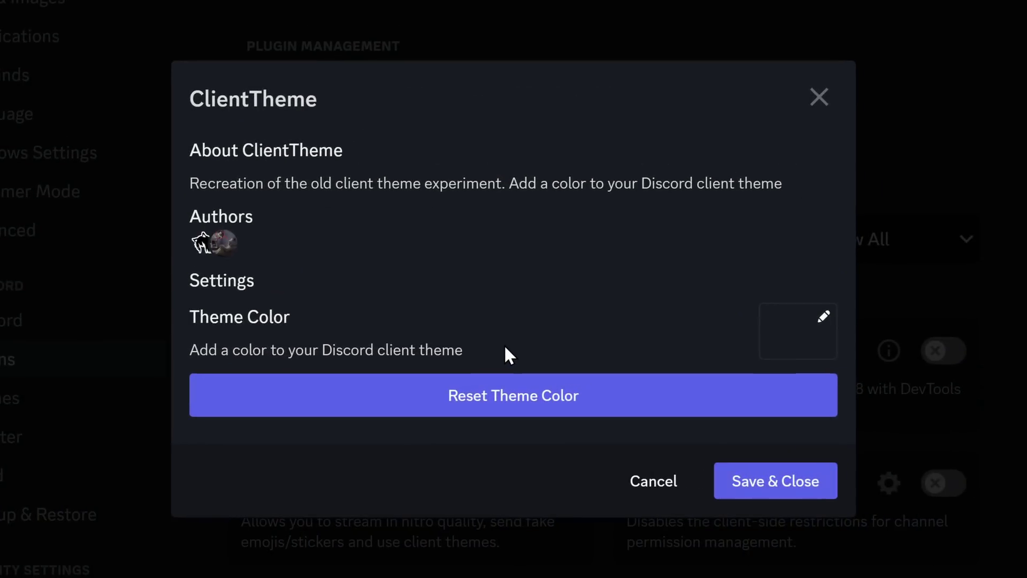
pyautogui.click(798, 331)
pyautogui.moveTo(794, 215); pyautogui.dragTo(697, 156)
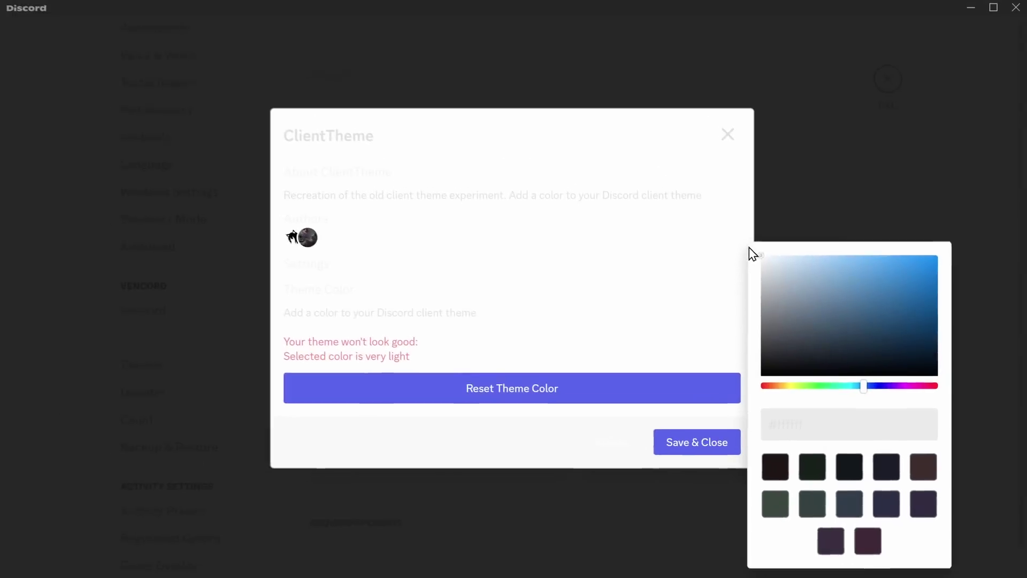
pyautogui.press('Escape')
pyautogui.press('Escape')
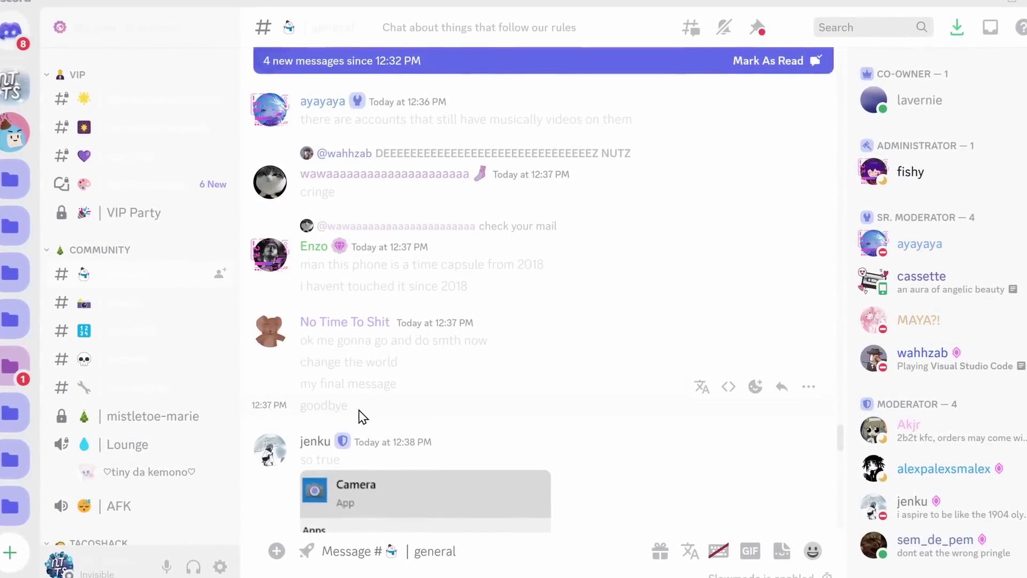
pyautogui.moveTo(360, 415); pyautogui.dragTo(300, 381)
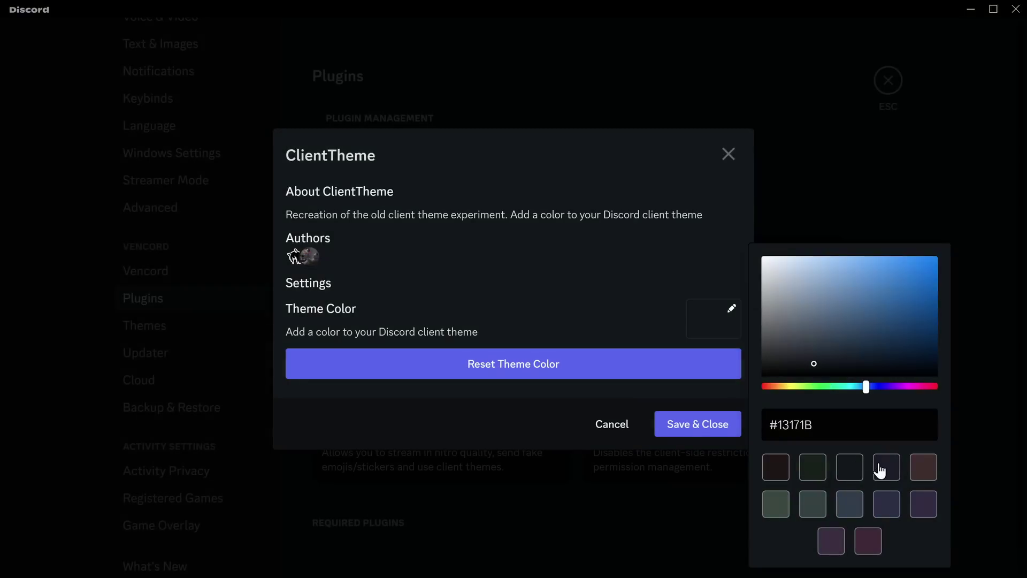
# Try several preset theme colors for the ClientTheme plugin, then pick a custom shade from the color field.
pyautogui.click(879, 469)
pyautogui.click(924, 466)
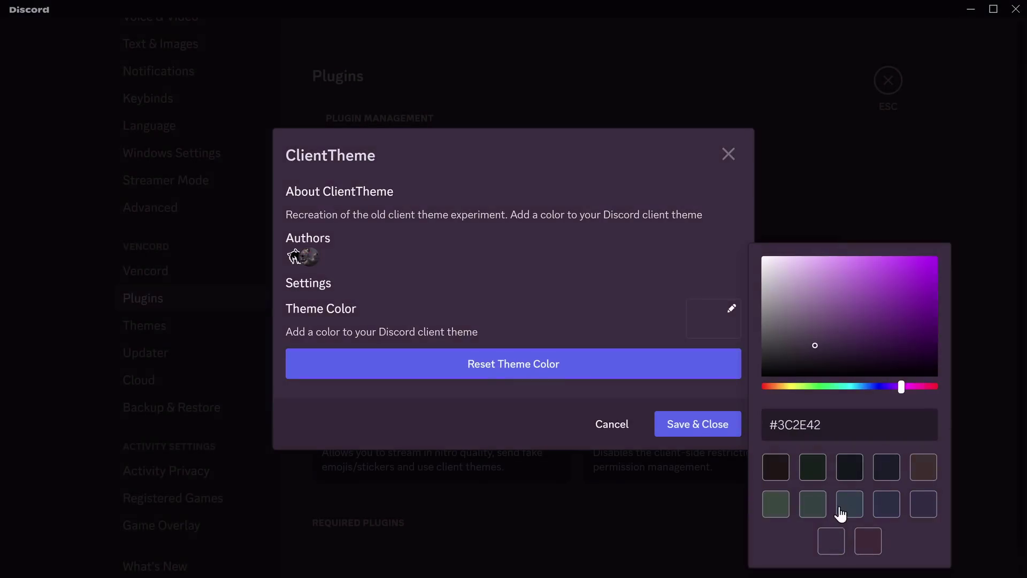
pyautogui.click(776, 504)
pyautogui.click(800, 338)
pyautogui.moveTo(841, 311); pyautogui.dragTo(913, 268)
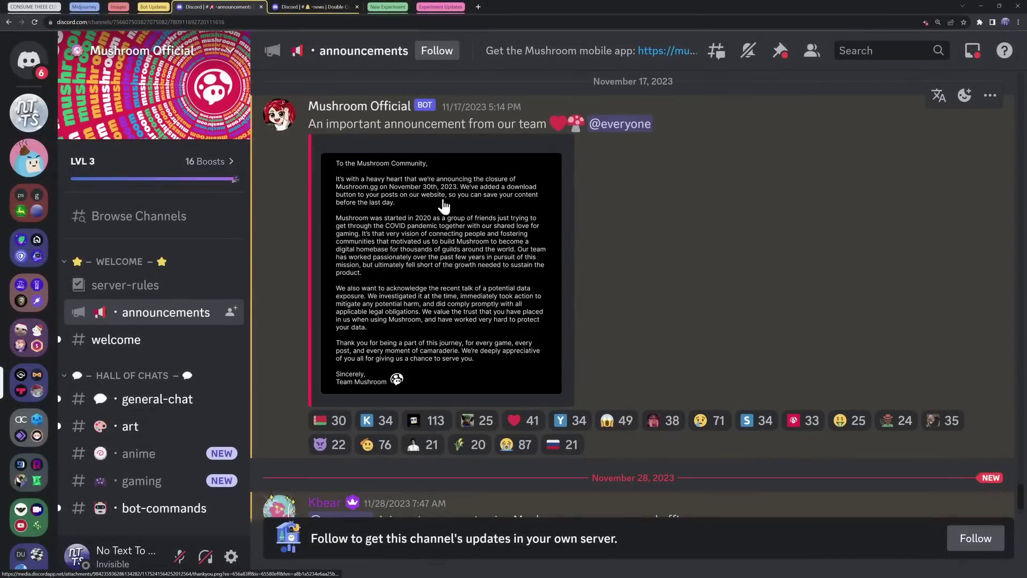
# Examine Mushroom Official's closure letter and Double Counter's announcement, highlighting its commitment to develop an opt-out feature.
pyautogui.click(449, 225)
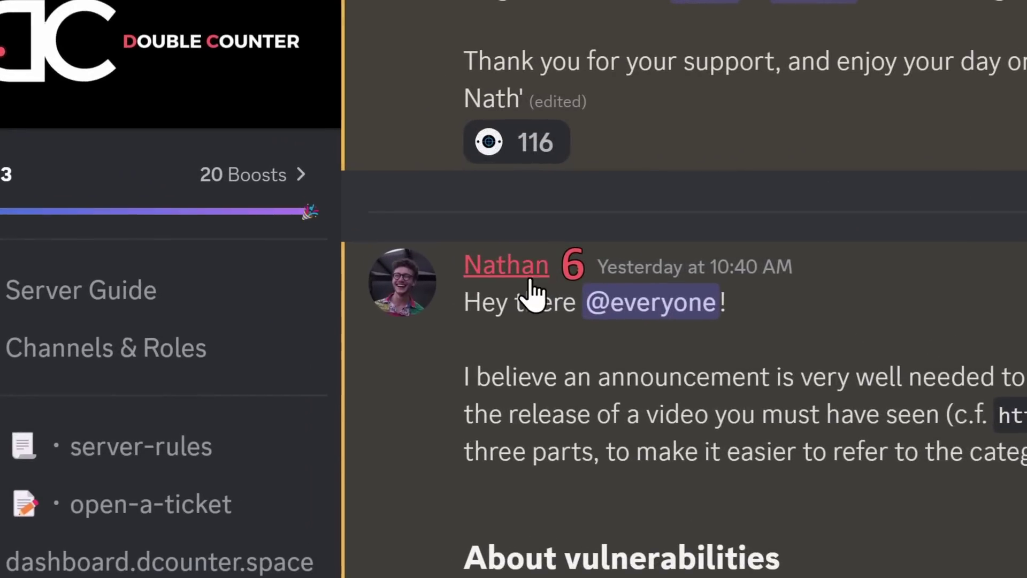
pyautogui.scroll(-10, 404, 315)
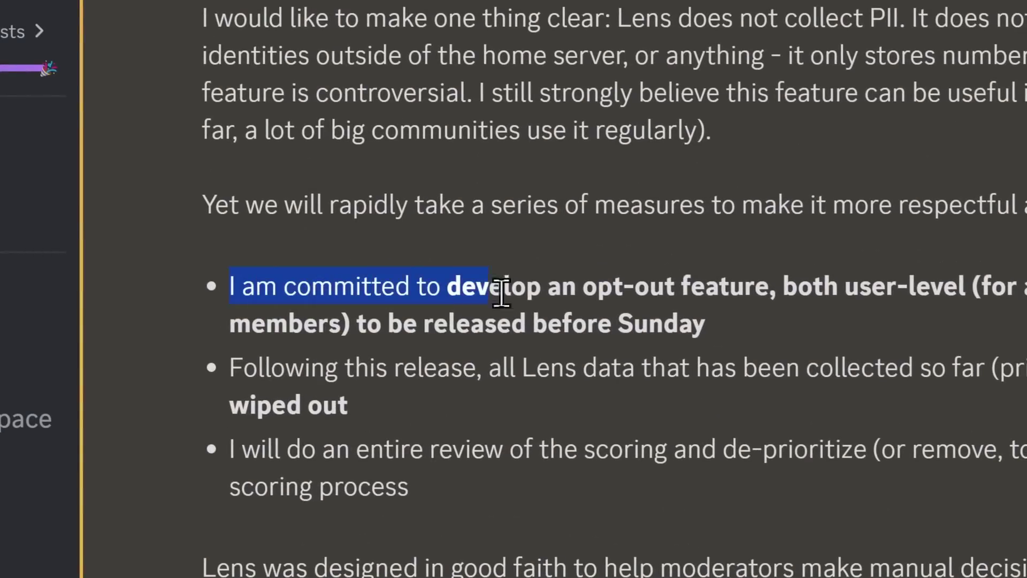
pyautogui.moveTo(502, 294); pyautogui.dragTo(726, 301)
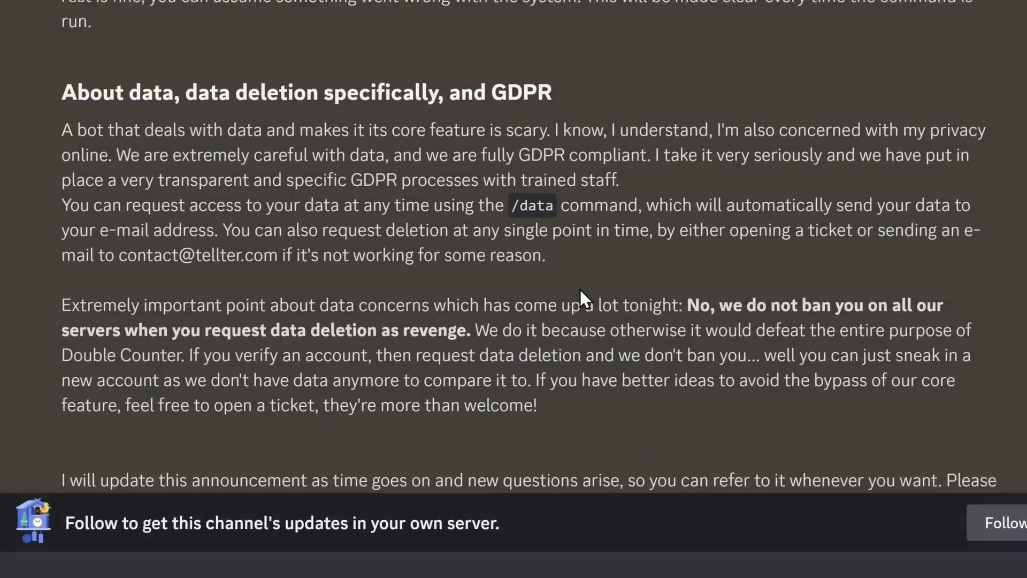
pyautogui.scroll(-1, 623, 287)
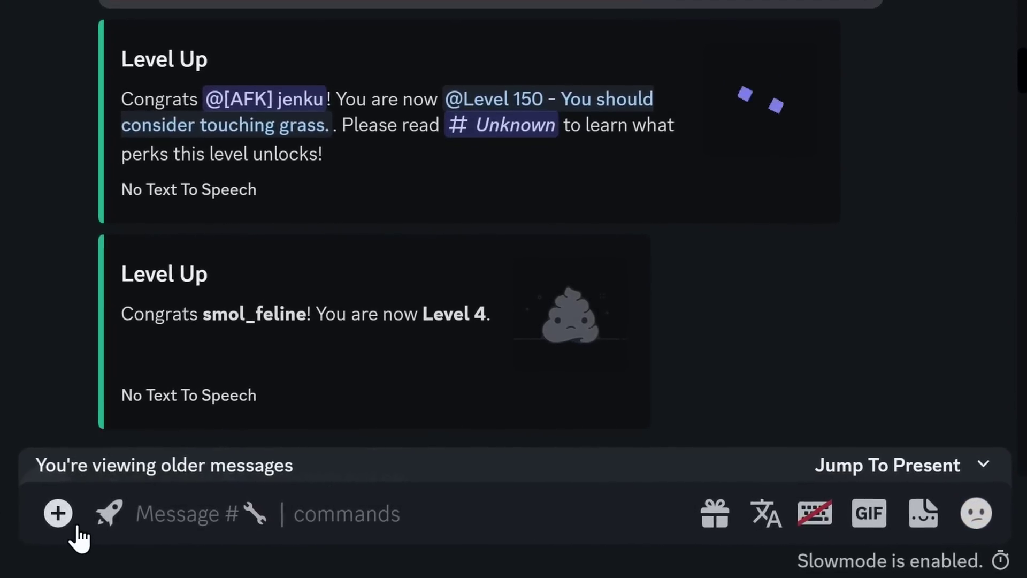
# Check the commands channel's attachment options, then open the app launcher and display Countr's commands.
pyautogui.click(59, 515)
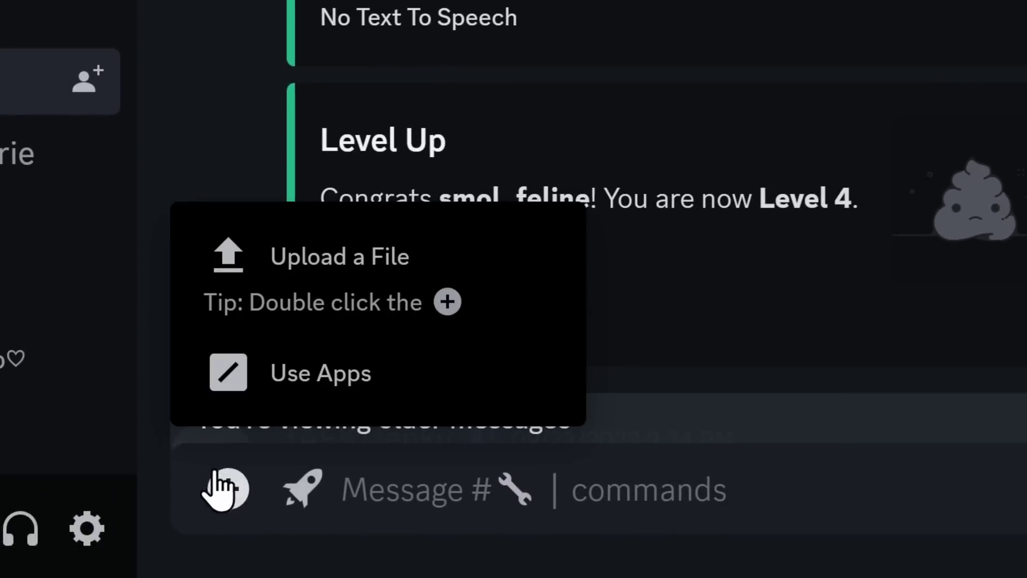
pyautogui.click(220, 489)
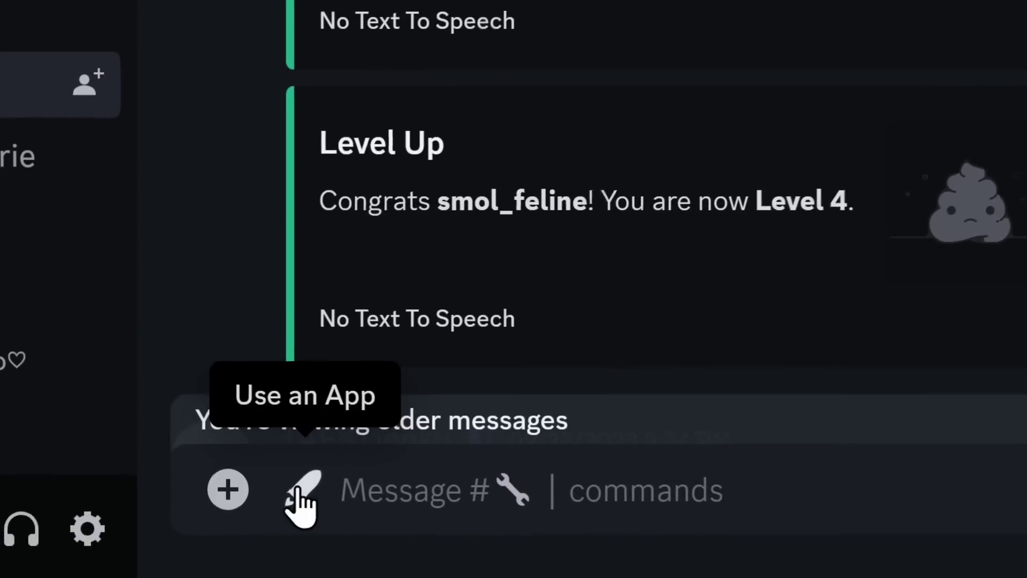
pyautogui.click(298, 492)
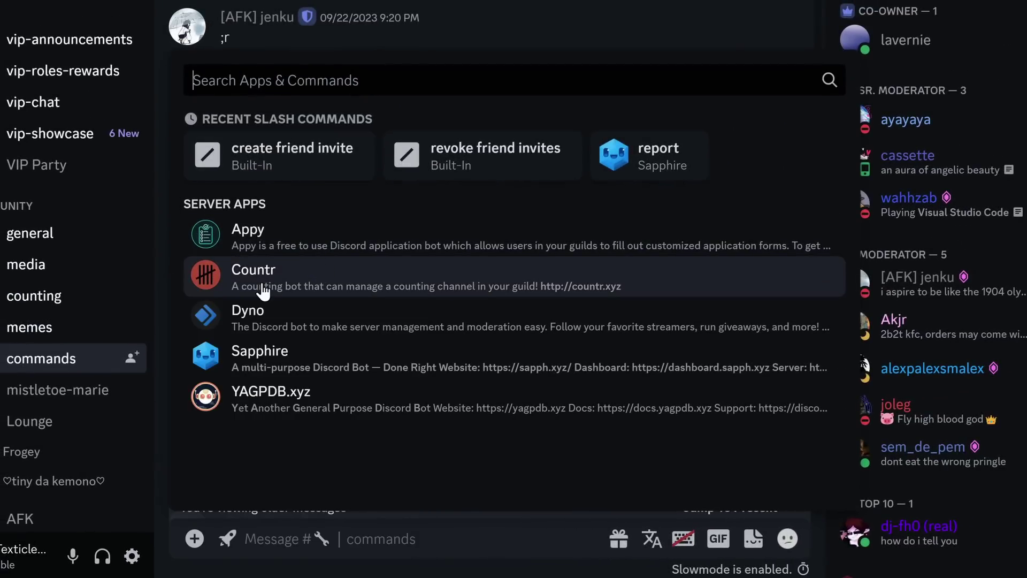
pyautogui.click(263, 291)
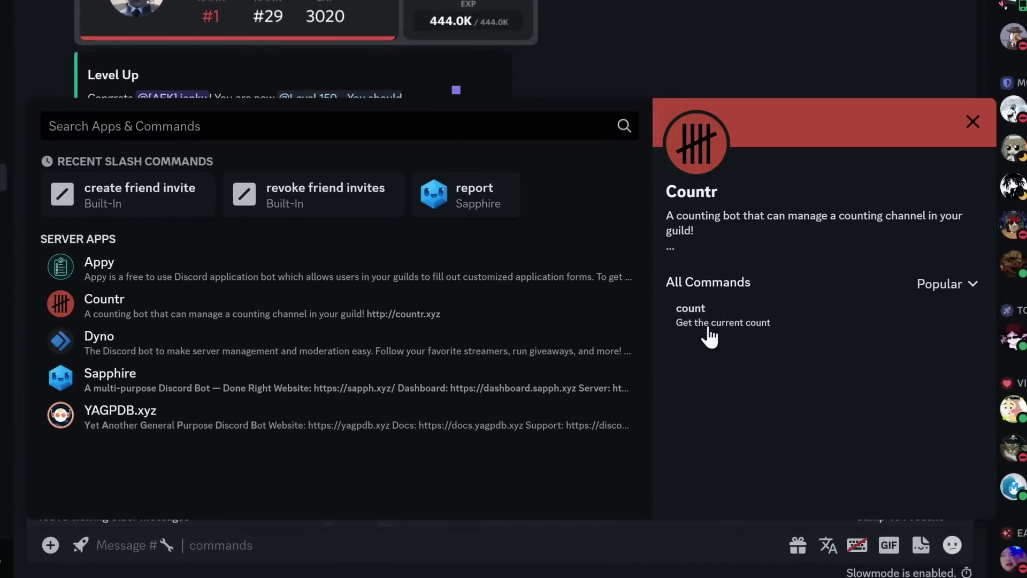
# Enter "/" in the commands channel's message box to list the slash commands for comparison with the app launcher.
pyautogui.click(123, 543)
pyautogui.write('/')
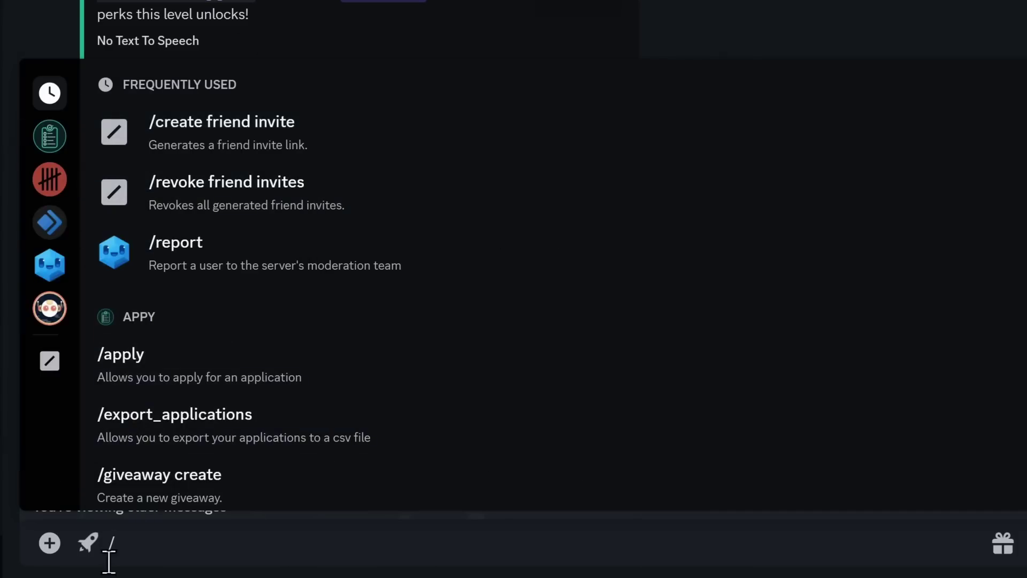
pyautogui.click(97, 547)
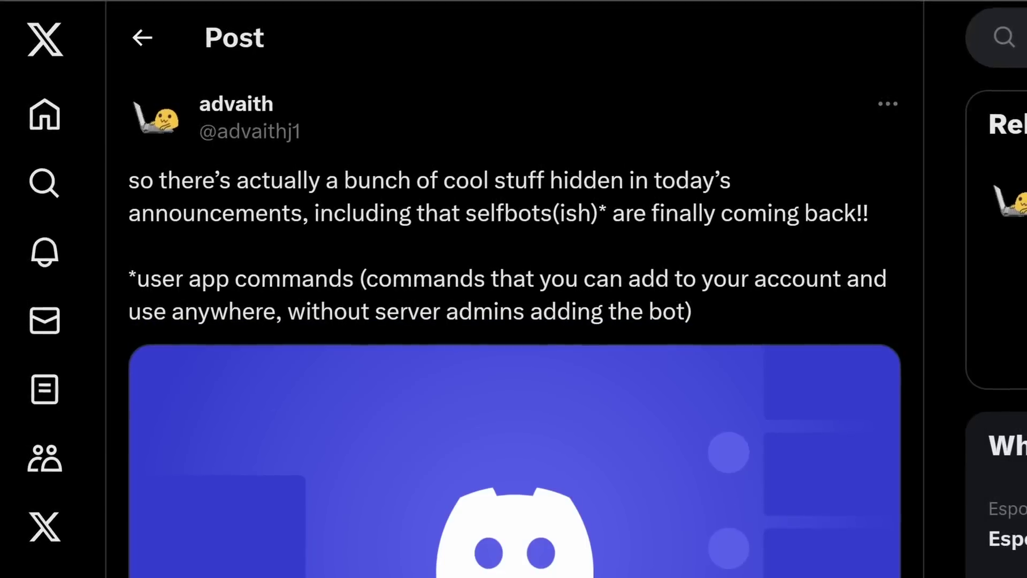
# Switch from the post about user app commands to the User Apps FAQ and highlight the experiment's availability notice.
pyautogui.moveTo(238, 119)
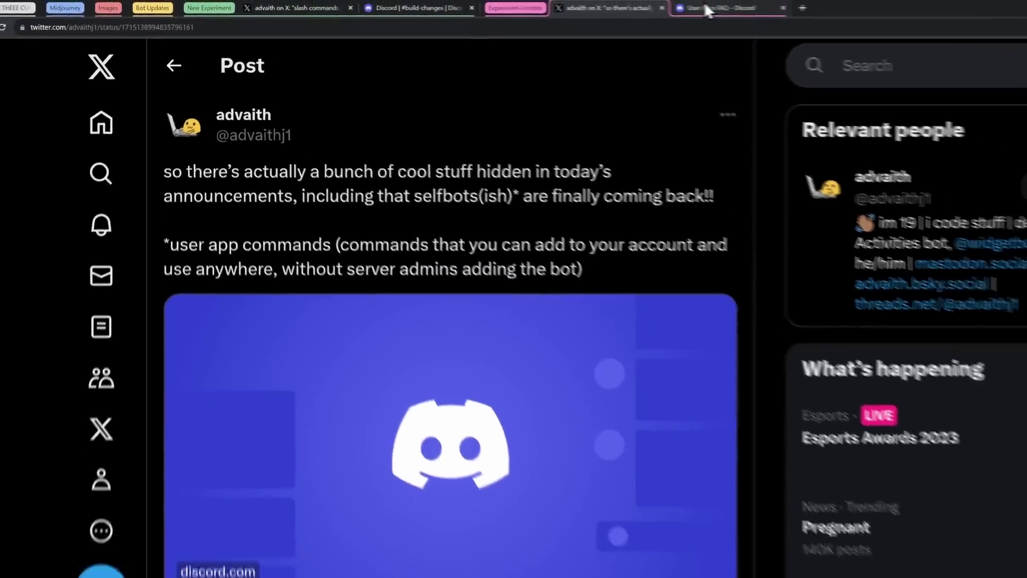
pyautogui.click(822, 8)
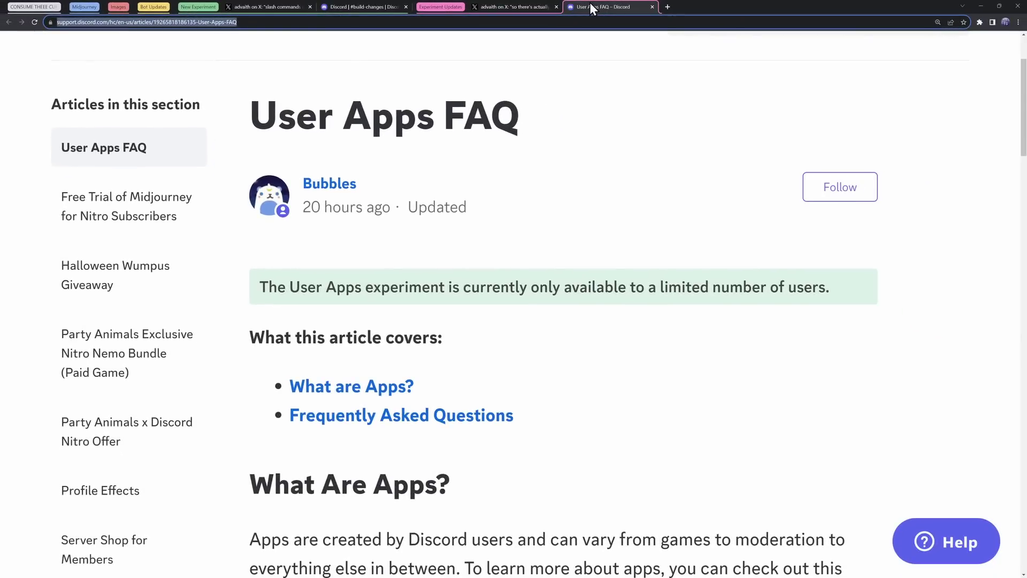
pyautogui.moveTo(259, 286); pyautogui.dragTo(441, 291)
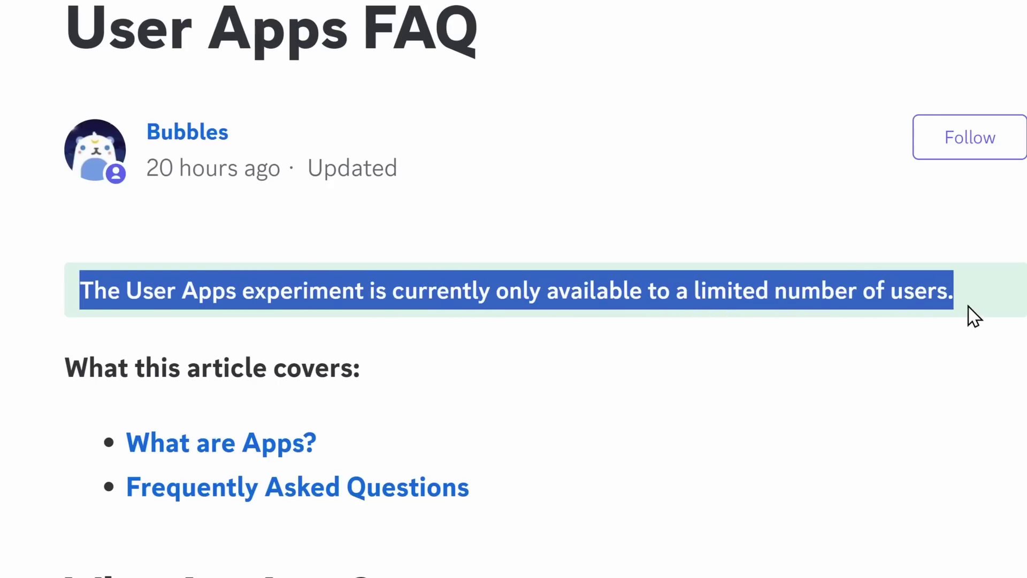
# Clear the highlighted notice and read through the User Apps FAQ, from the experiment's description to the developer access question.
pyautogui.click(690, 348)
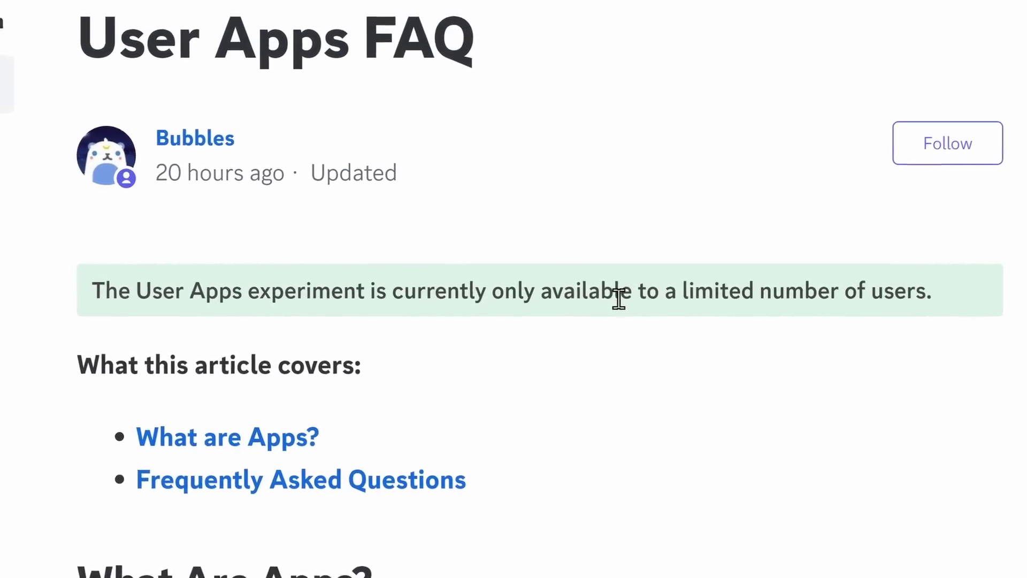
pyautogui.scroll(-10, 610, 294)
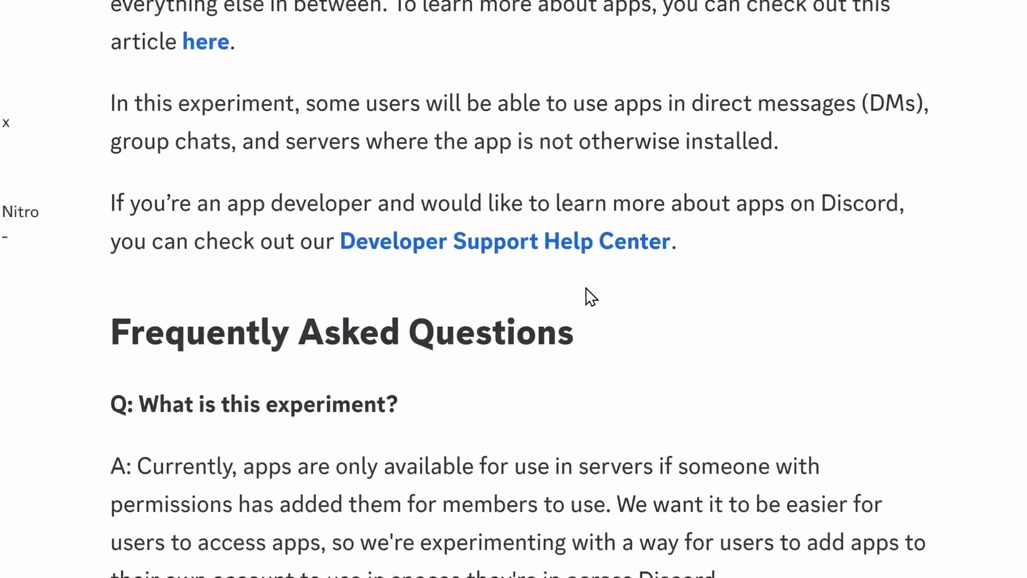
pyautogui.scroll(-15, 590, 297)
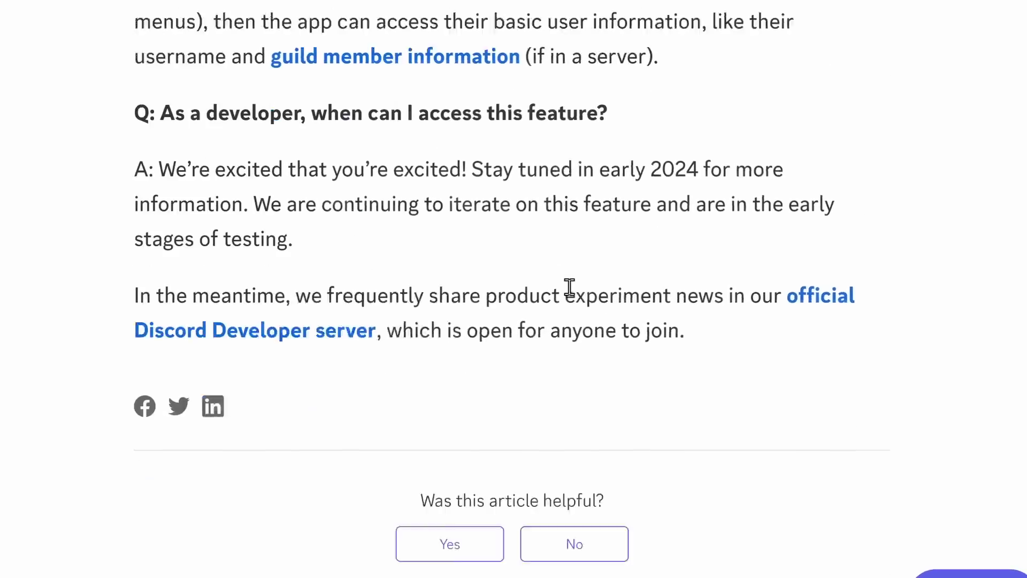
pyautogui.scroll(-5, 569, 287)
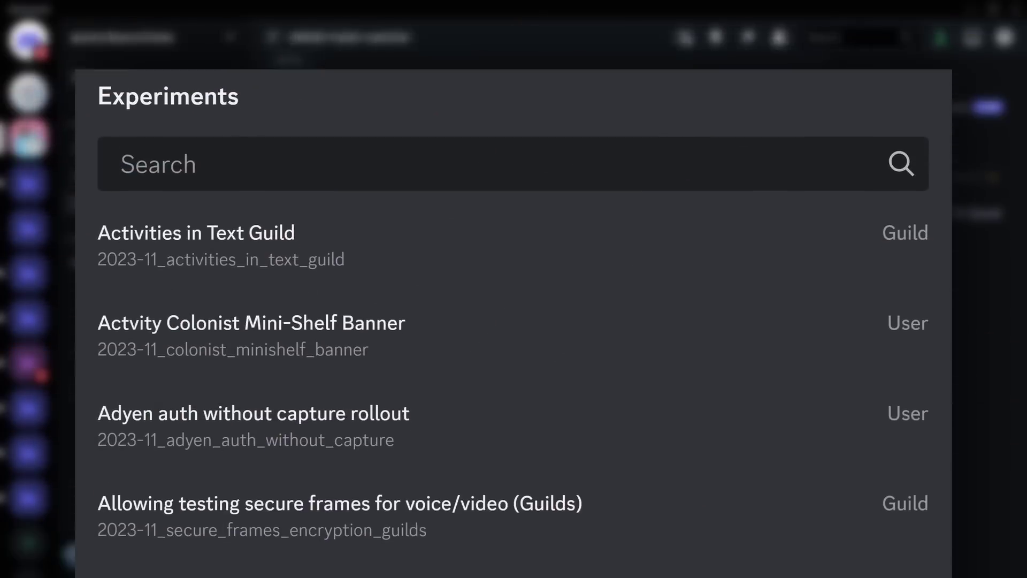
# Browse the list of Discord experiments and check the image answer option in the Create a Poll form.
pyautogui.scroll(-5, 514, 289)
pyautogui.scroll(-5, 513, 289)
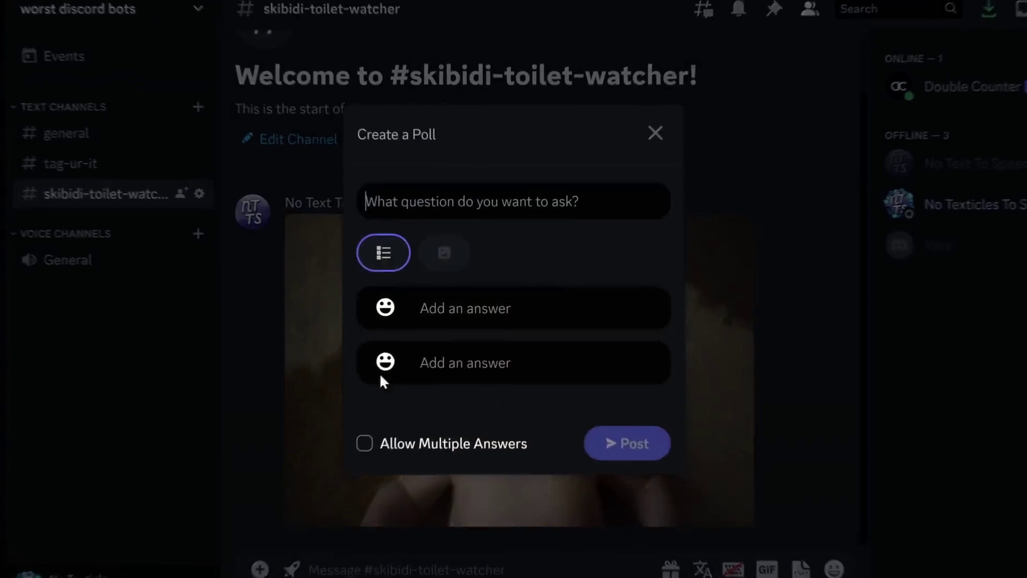
pyautogui.click(444, 253)
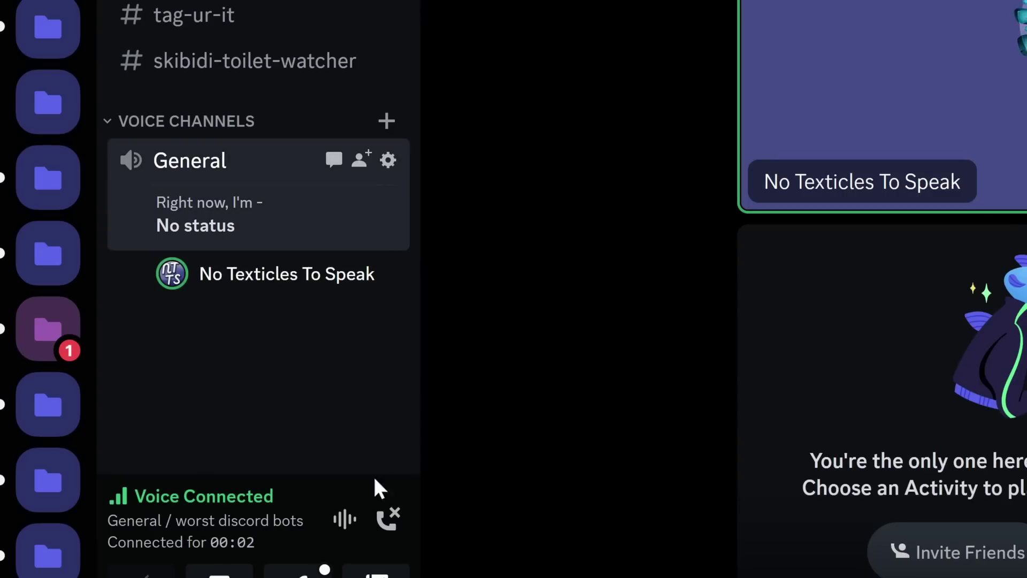
# Open the General voice channel's status choices, try the custom activity option and pick the white bird preset.
pyautogui.click(284, 211)
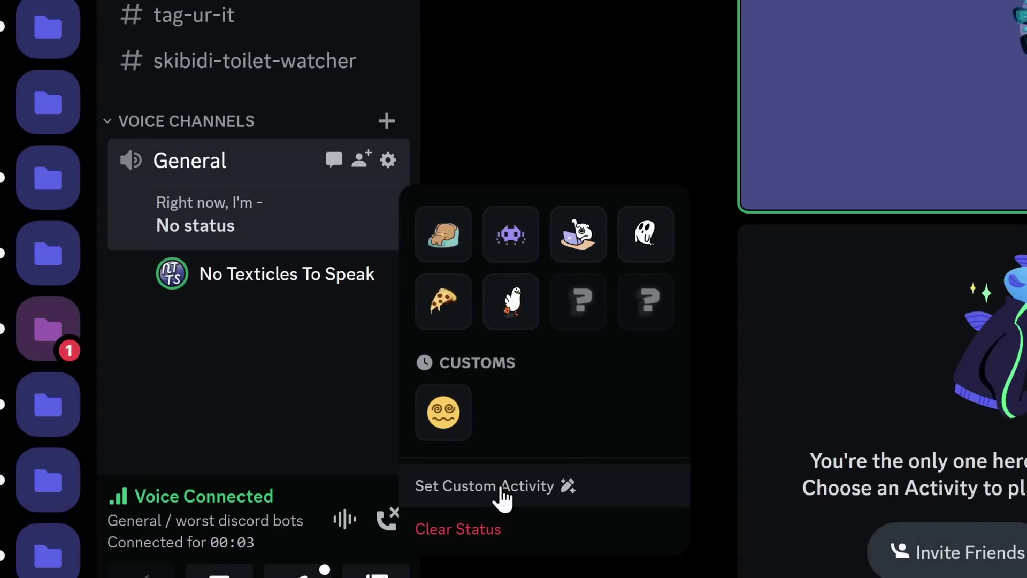
pyautogui.click(499, 490)
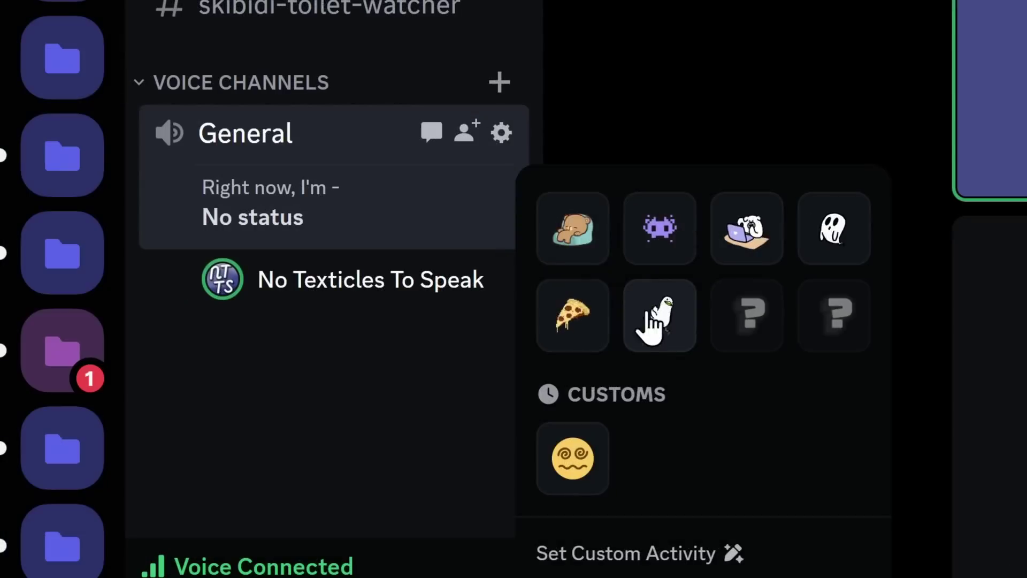
pyautogui.click(639, 334)
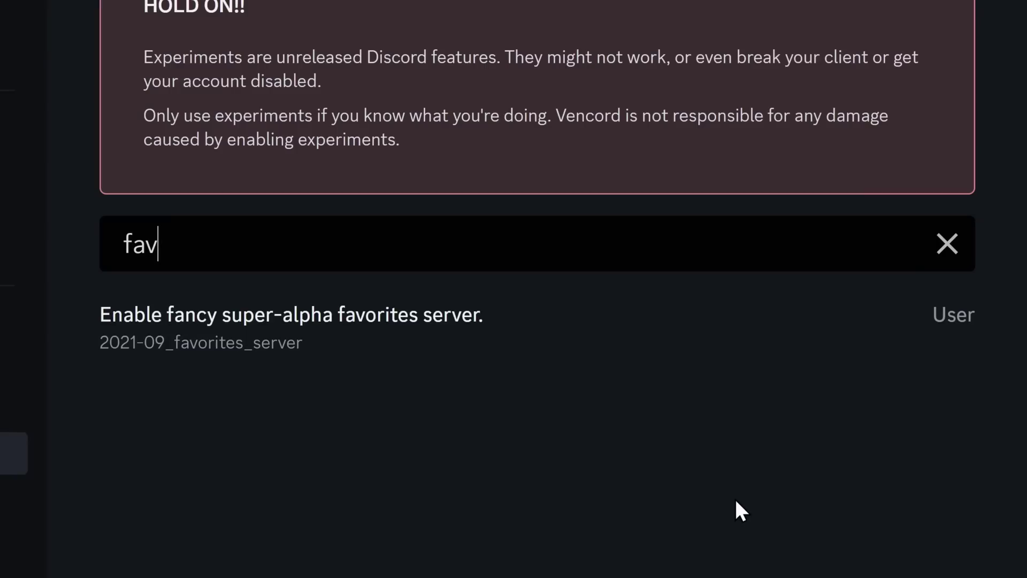
# Set a bucket override for the "Enable fancy super-alpha favorites server" experiment.
pyautogui.scroll(-3, 589, 375)
pyautogui.click(495, 202)
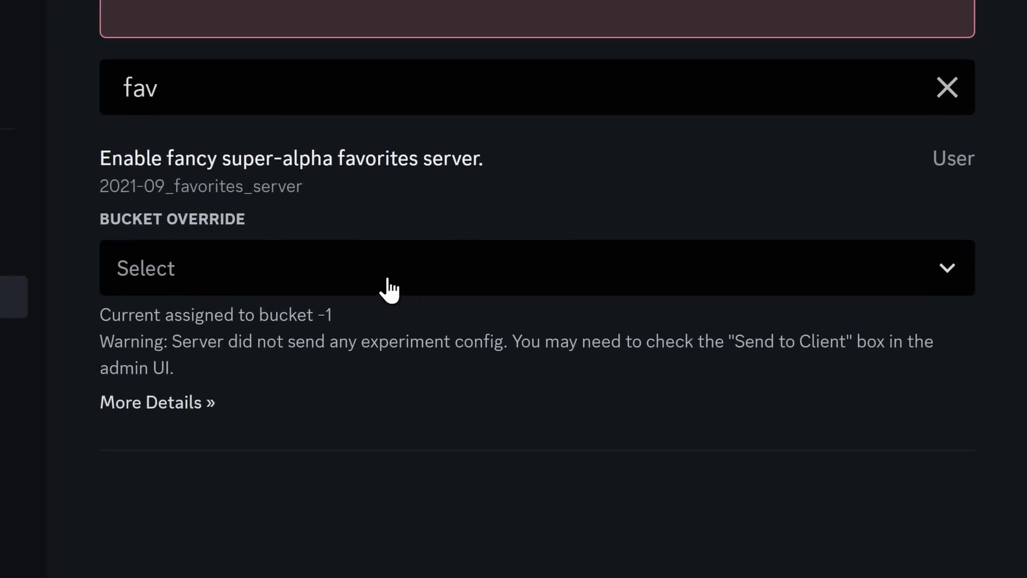
pyautogui.click(385, 283)
pyautogui.click(296, 535)
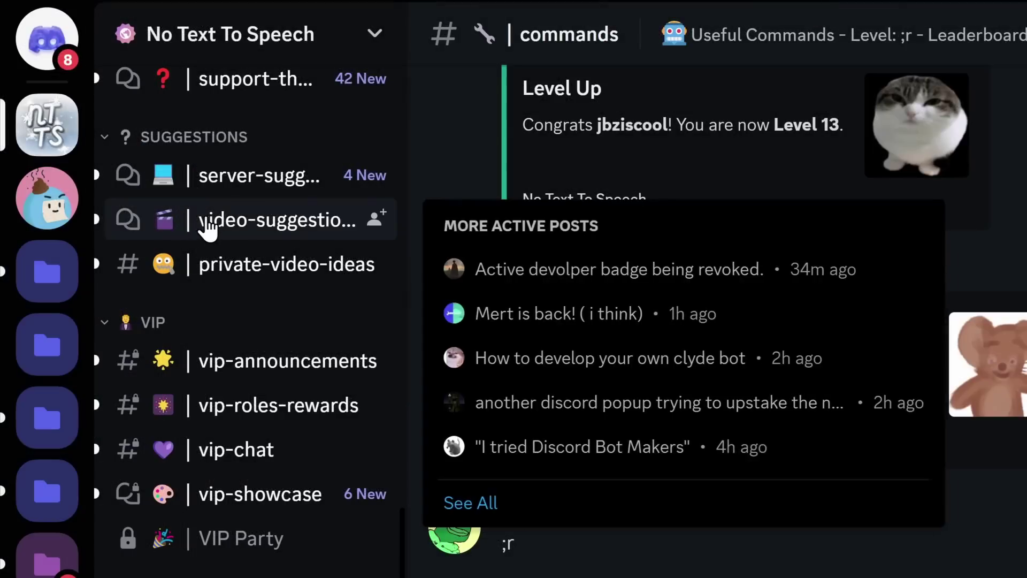
# Add the video-suggestions channel and the Double Counter direct message to the favorites, and open the Favorites server.
pyautogui.rightClick(207, 217)
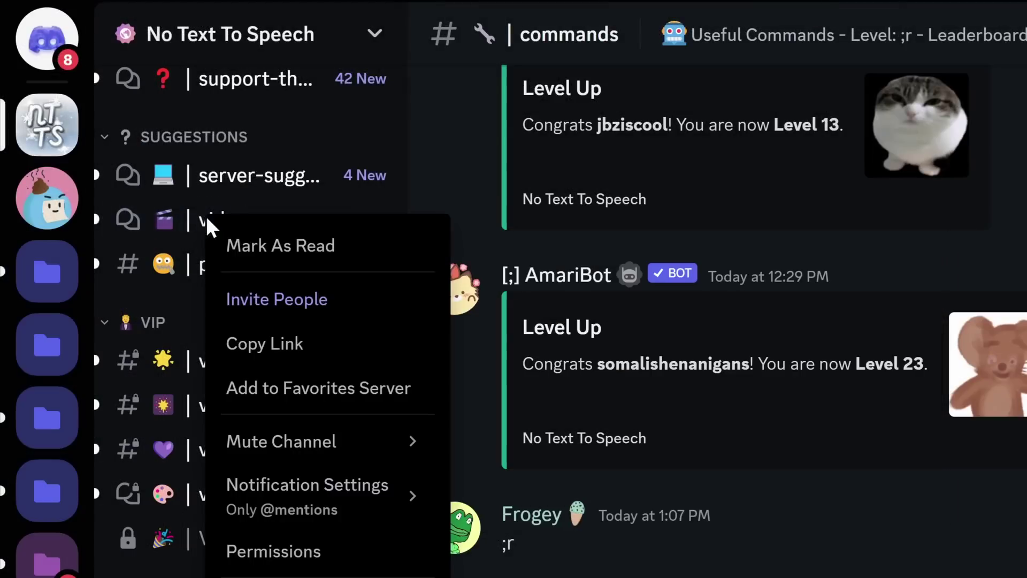
pyautogui.click(335, 407)
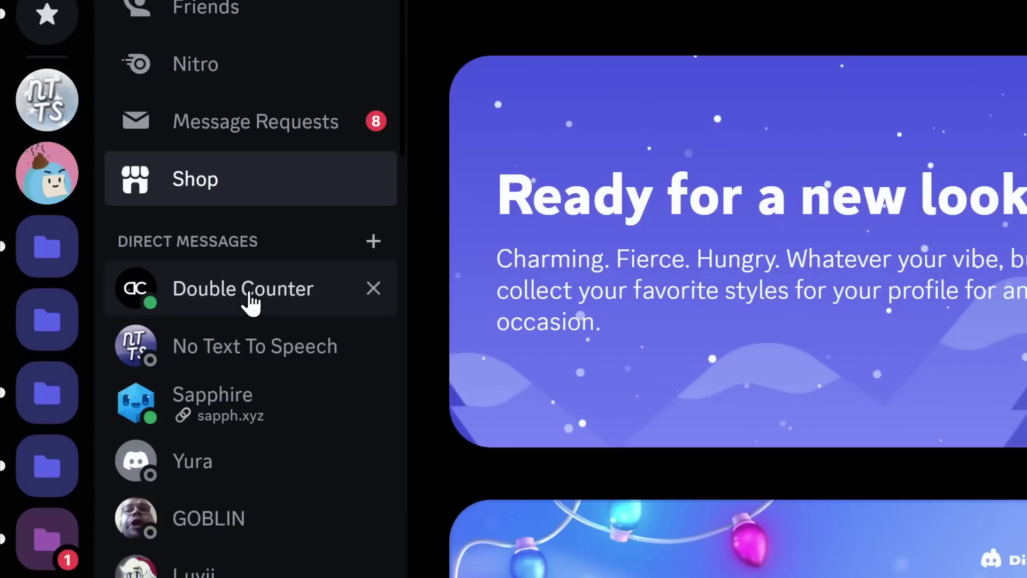
pyautogui.rightClick(251, 302)
pyautogui.click(334, 332)
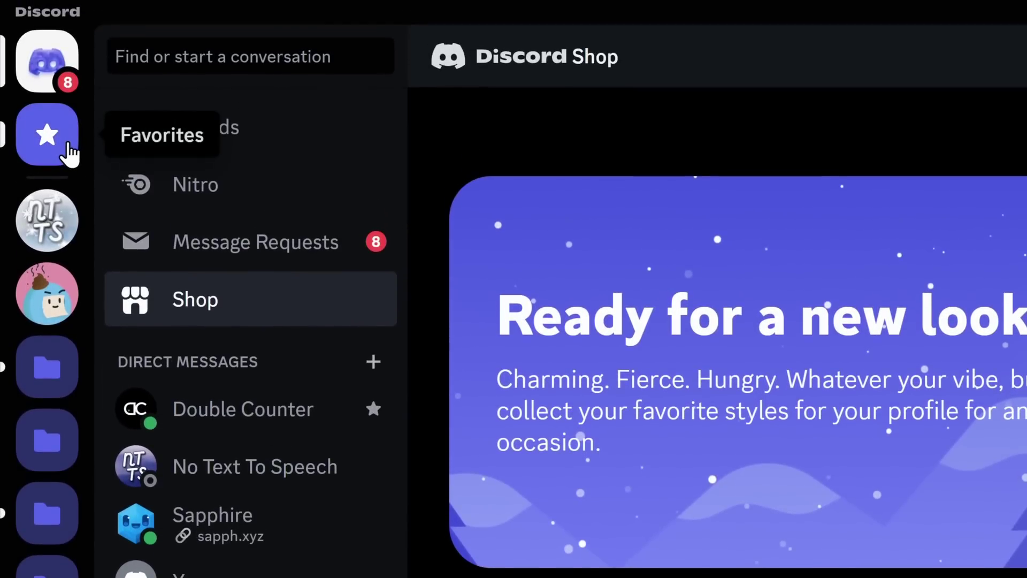
pyautogui.click(69, 154)
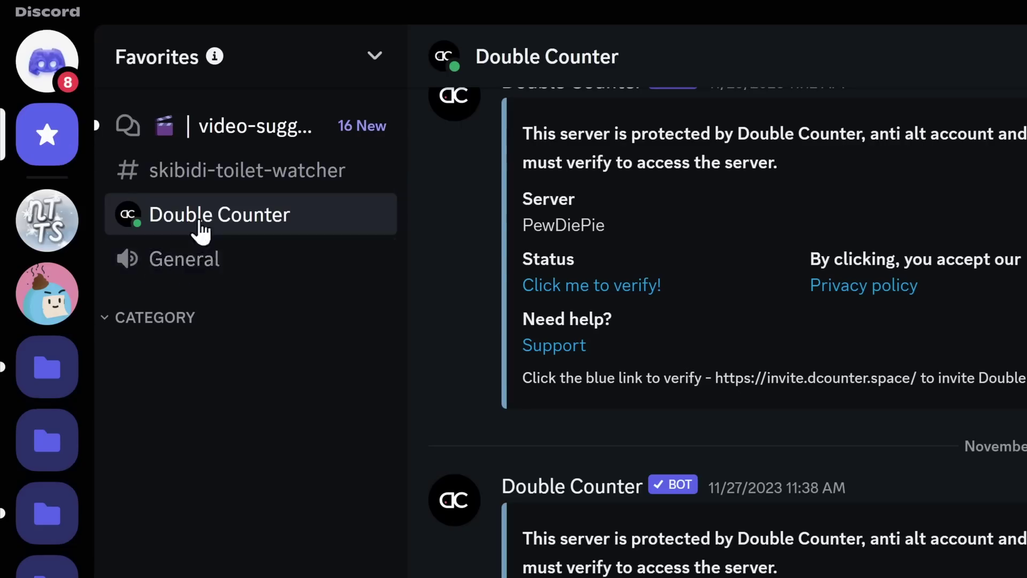